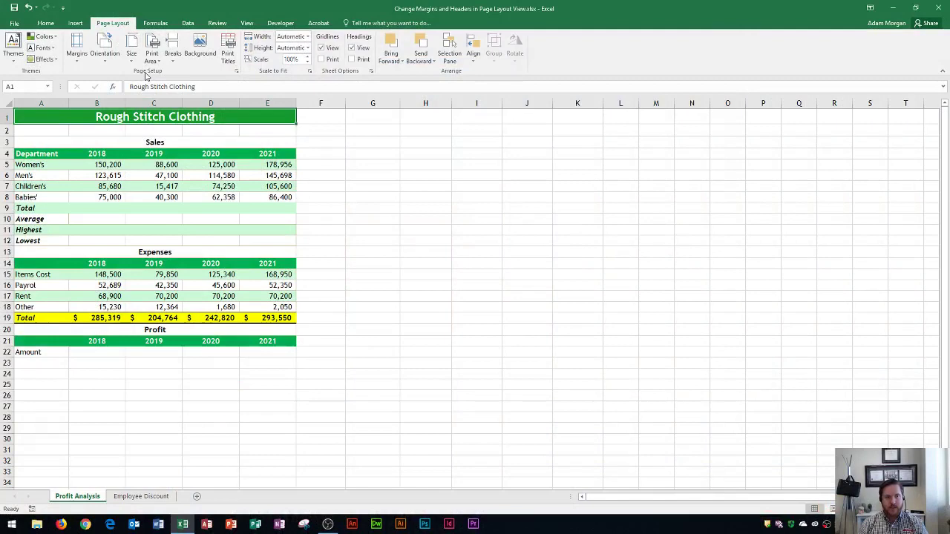
Look over the margin presets, and open the print preview of the Profit Analysis sheet.
click(77, 52)
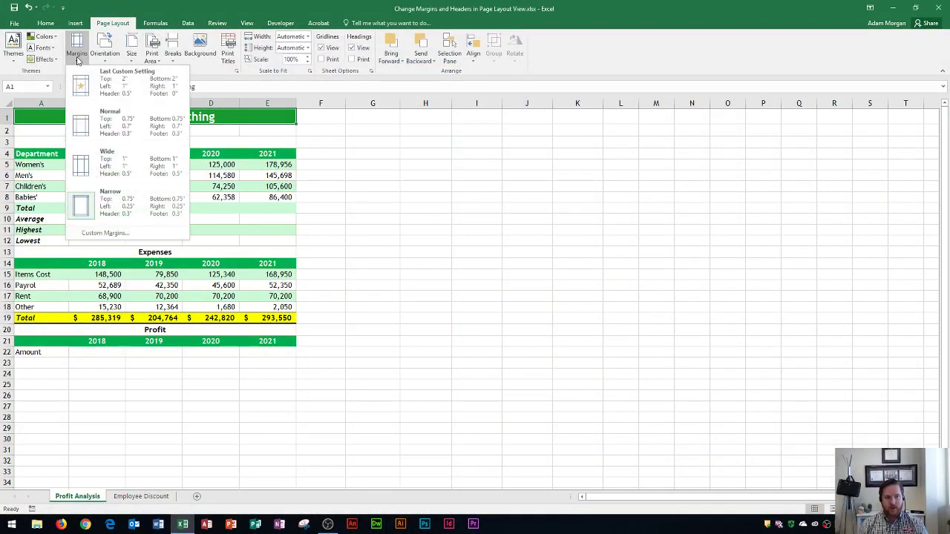
click(77, 56)
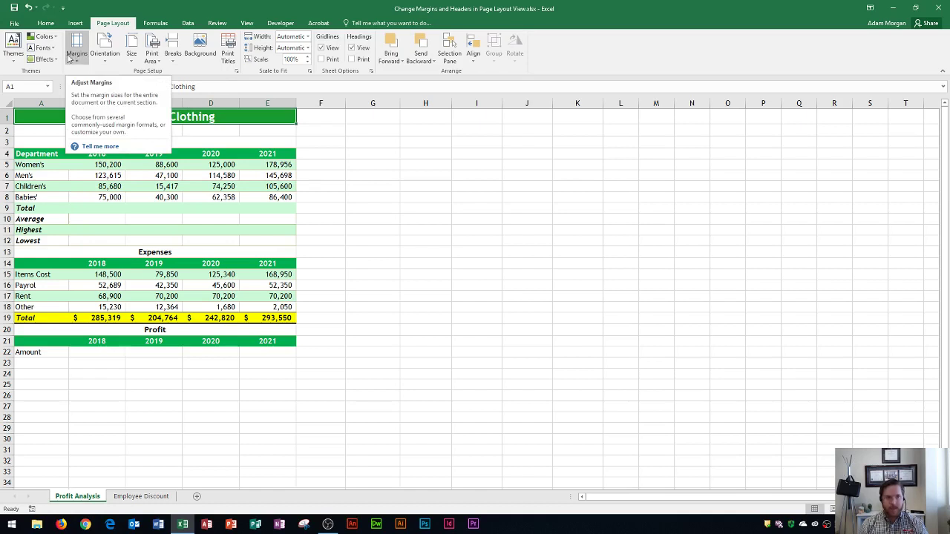
click(13, 24)
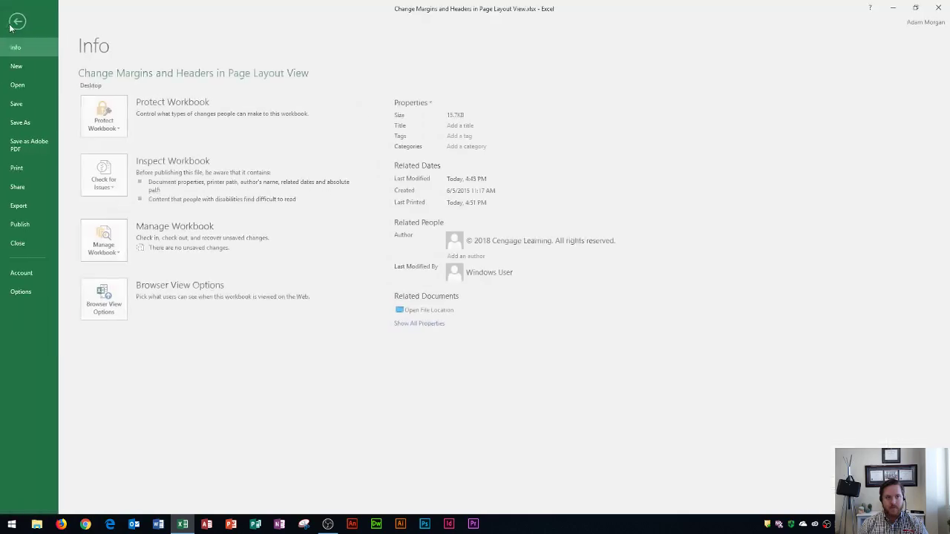
click(19, 168)
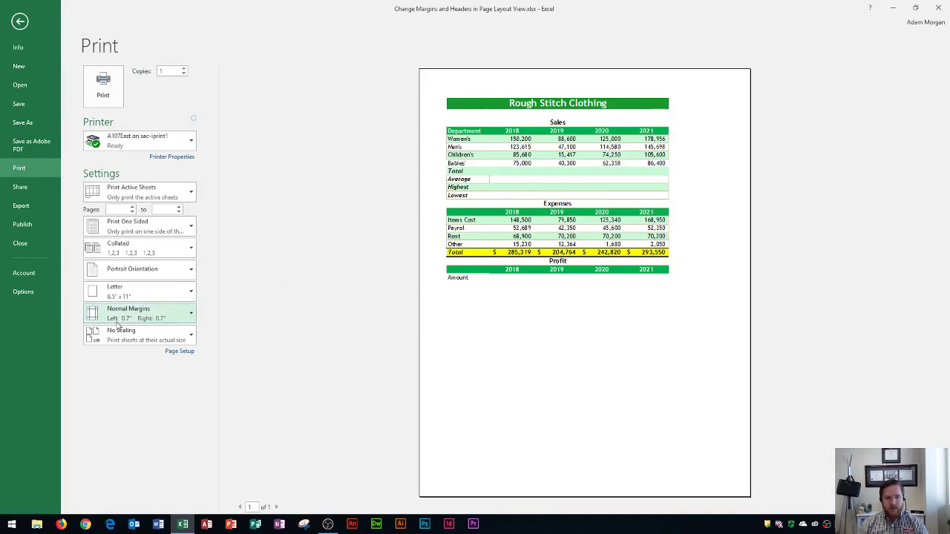
Try the Wide margin preset on the printout, and settle on the Narrow preset.
click(184, 315)
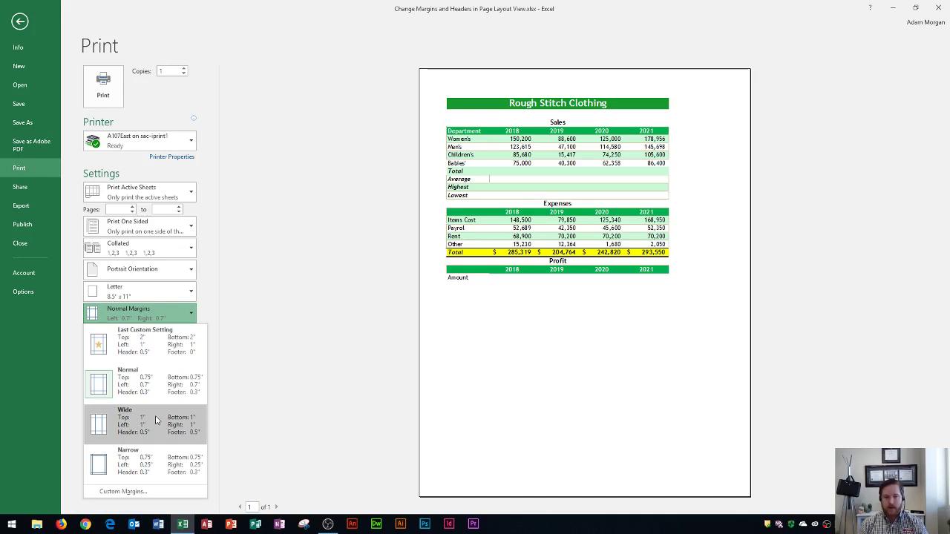
click(156, 421)
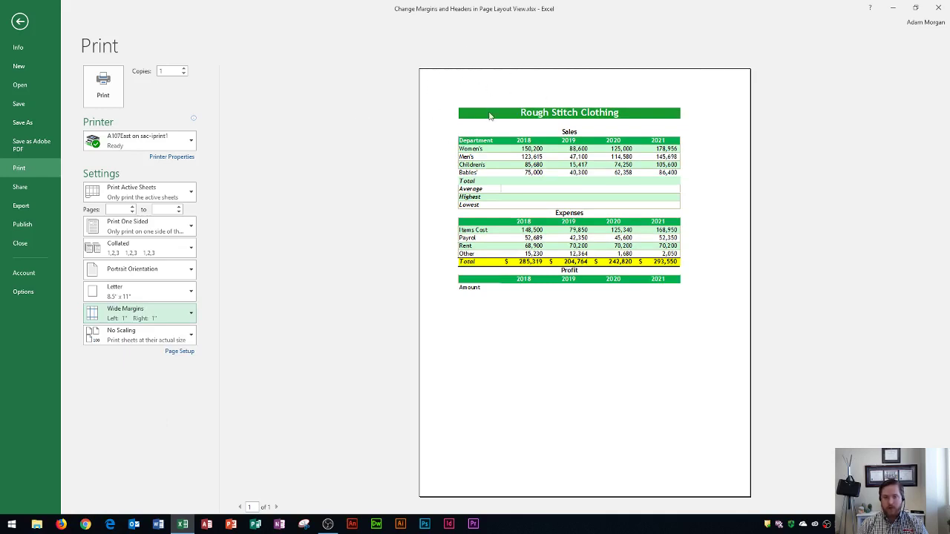
click(157, 319)
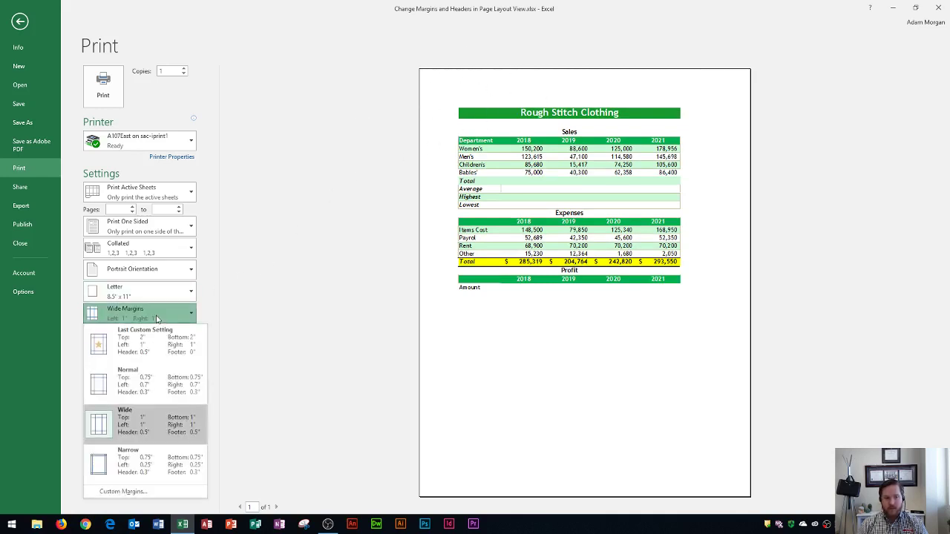
click(150, 470)
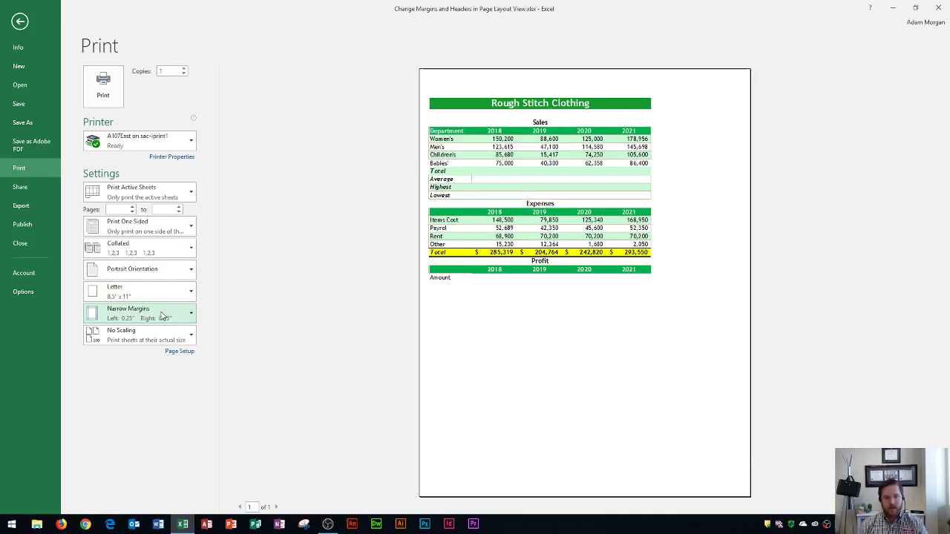
Review the custom margin settings in Page Setup without changing them, and return to the worksheet.
click(162, 316)
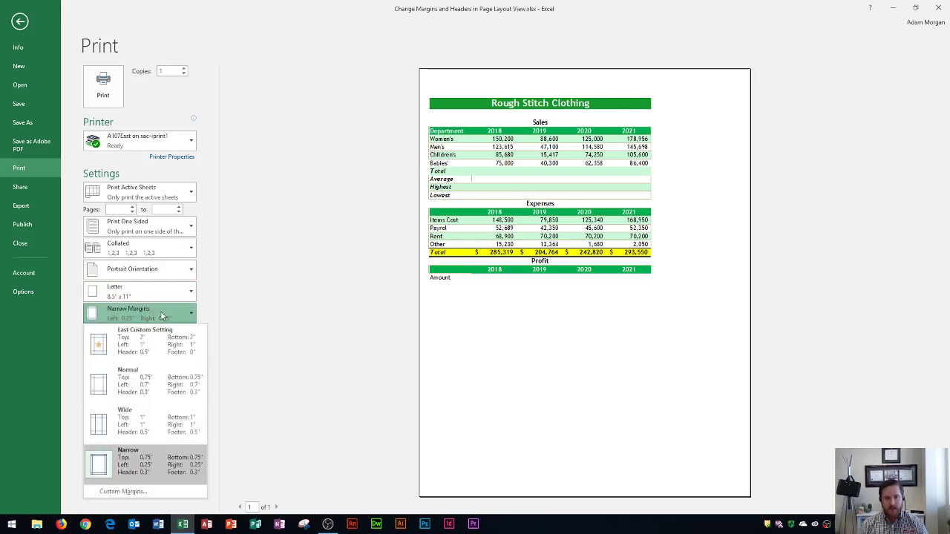
click(125, 492)
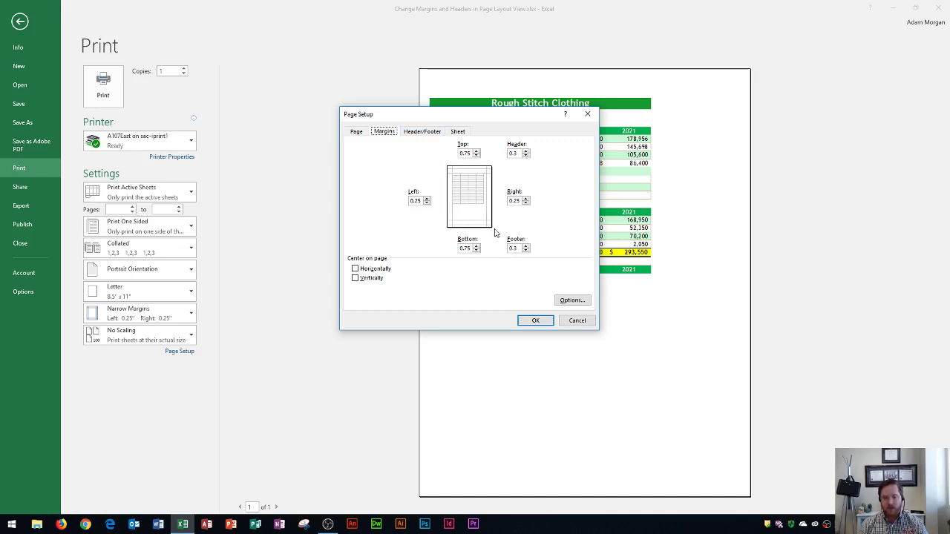
click(572, 325)
click(20, 22)
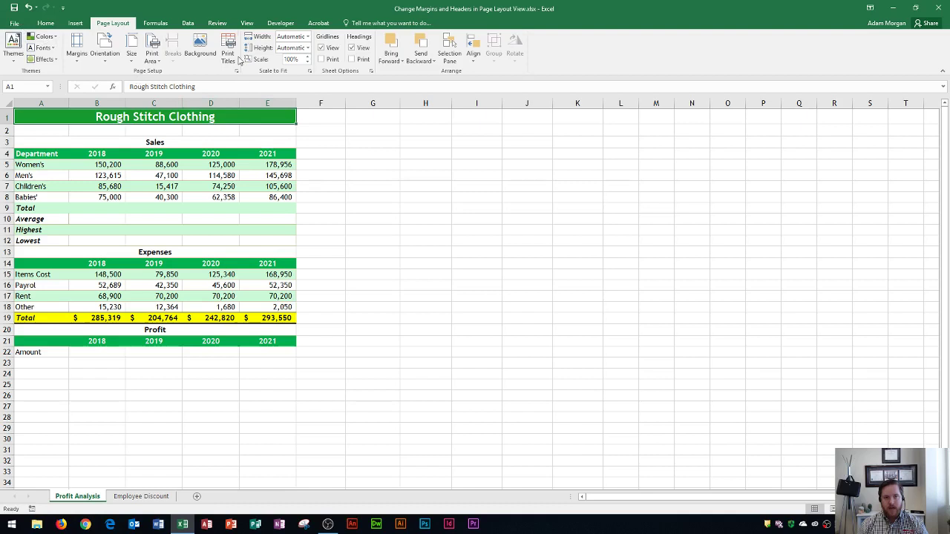
Switch the Profit Analysis sheet to Page Layout view.
click(247, 23)
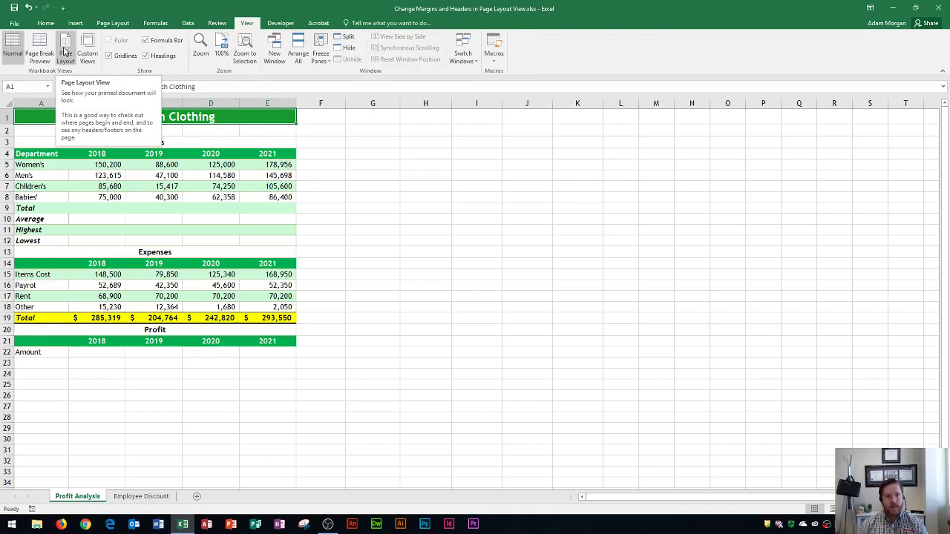
click(65, 52)
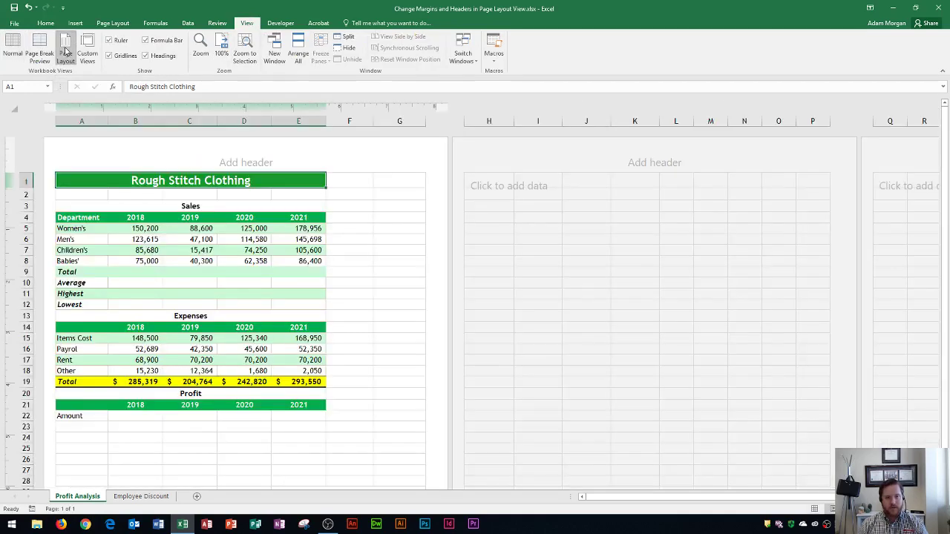
Examine the header and footer areas of the first page in Page Layout view.
scroll(333, 215, down, 6)
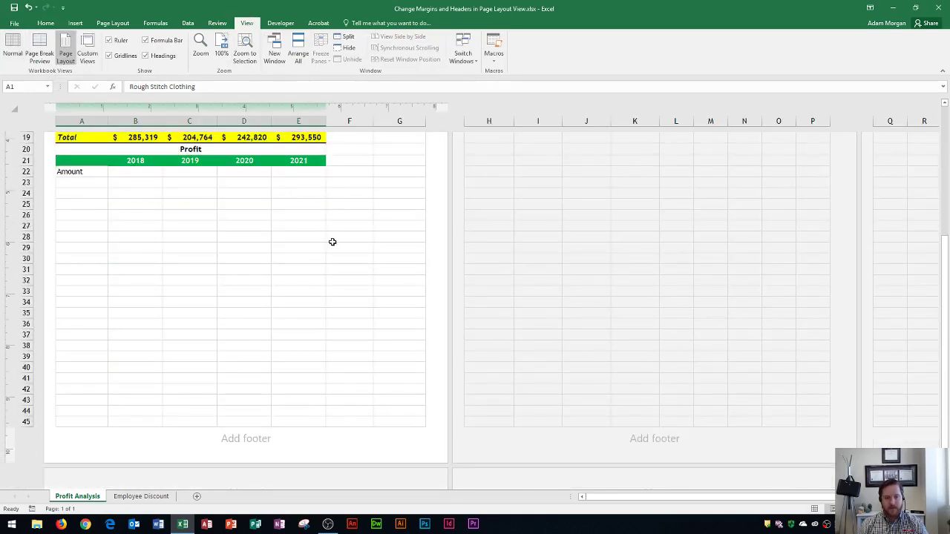
scroll(329, 252, up, 6)
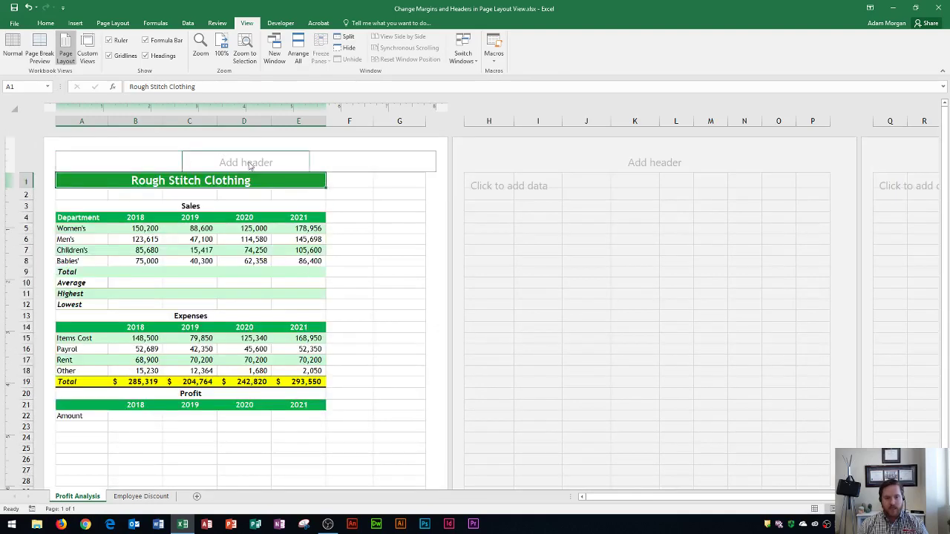
scroll(343, 201, down, 7)
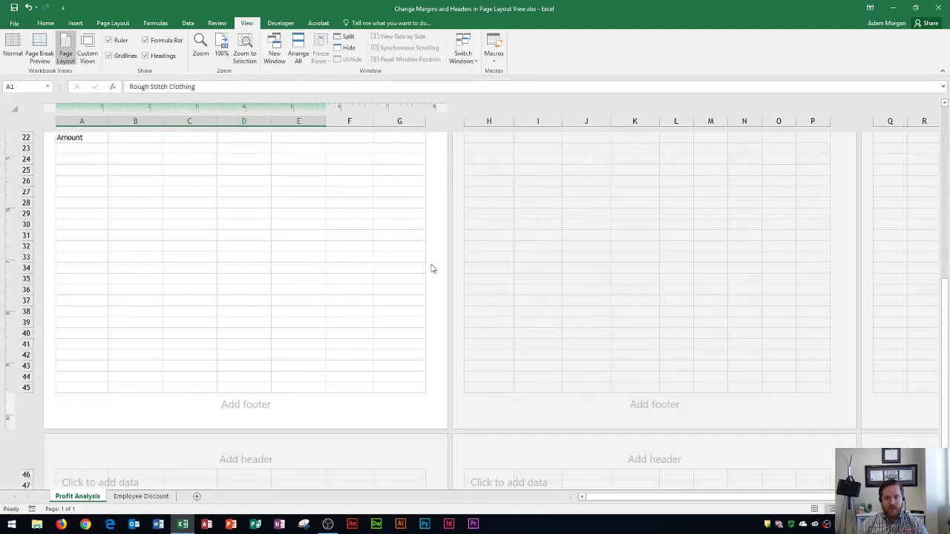
scroll(426, 277, up, 4)
scroll(427, 277, up, 1)
scroll(421, 253, up, 3)
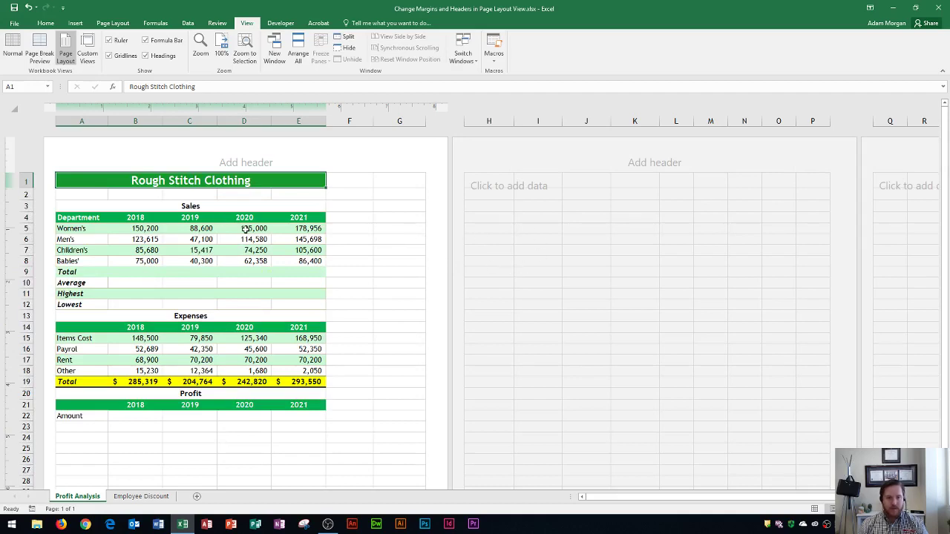
scroll(246, 228, down, 6)
scroll(246, 227, down, 3)
scroll(246, 228, up, 9)
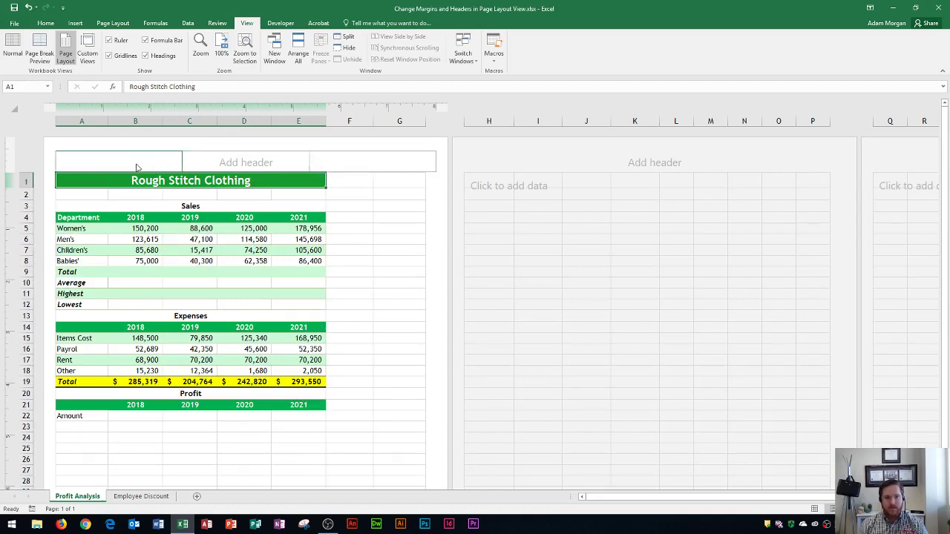
Insert the File Name element into the left section of the page header.
click(103, 159)
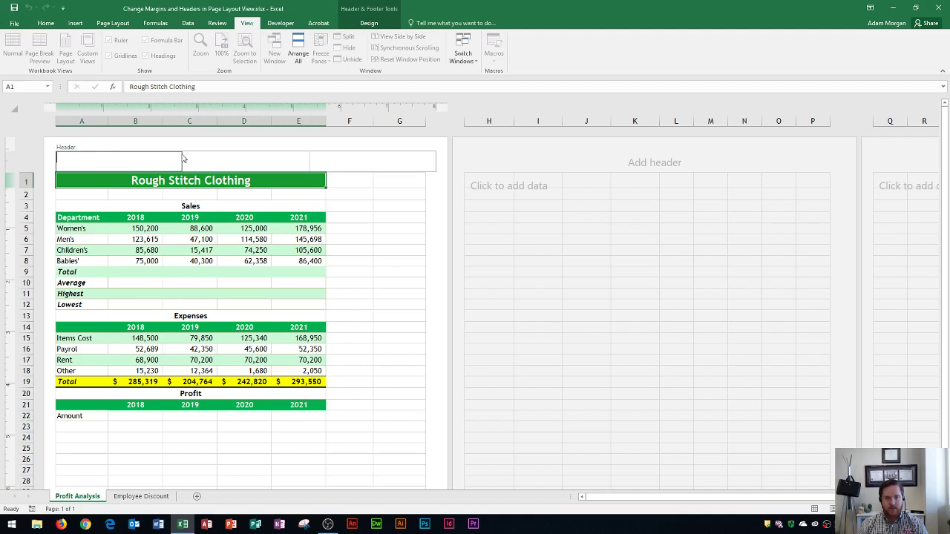
click(240, 158)
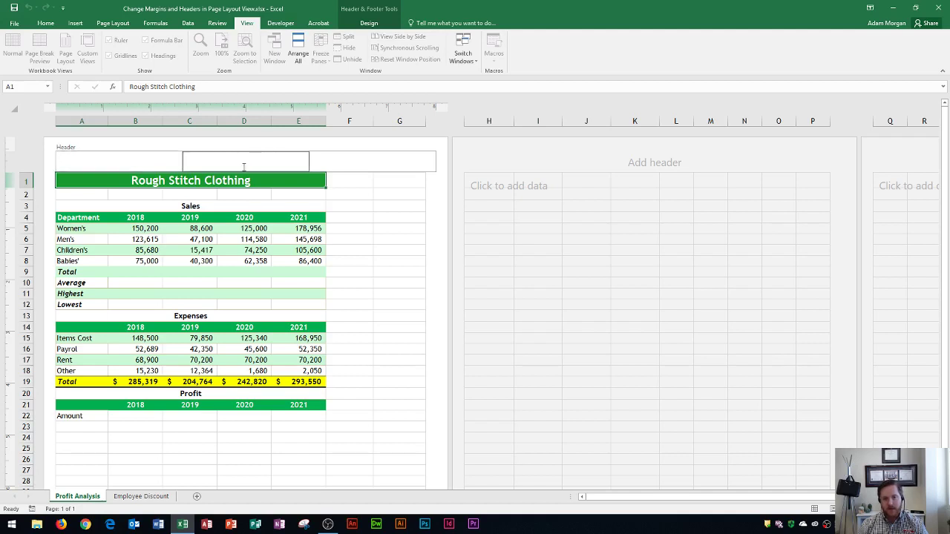
click(349, 156)
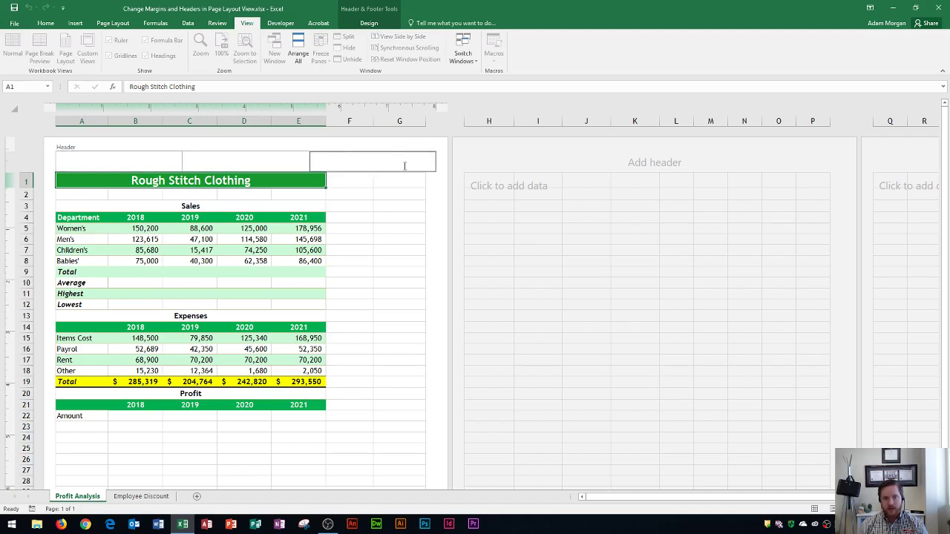
click(128, 161)
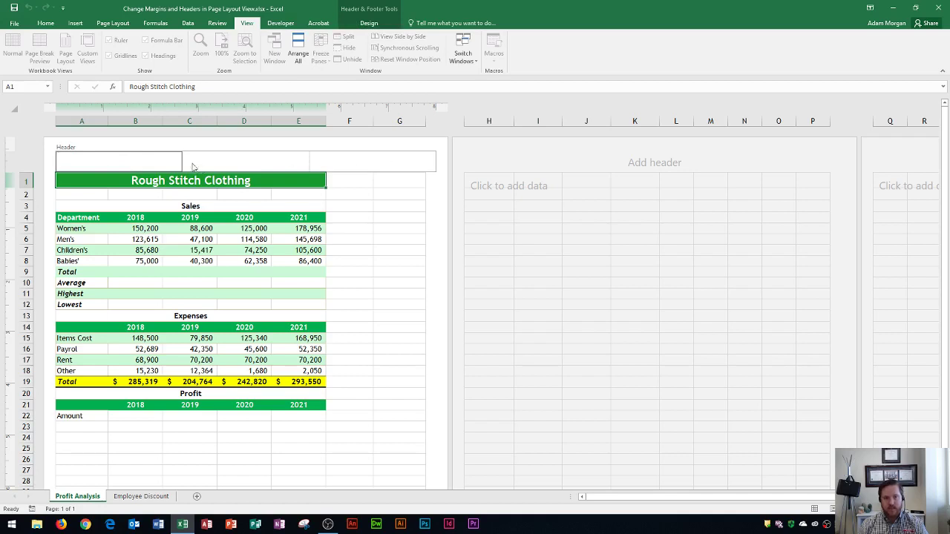
click(366, 24)
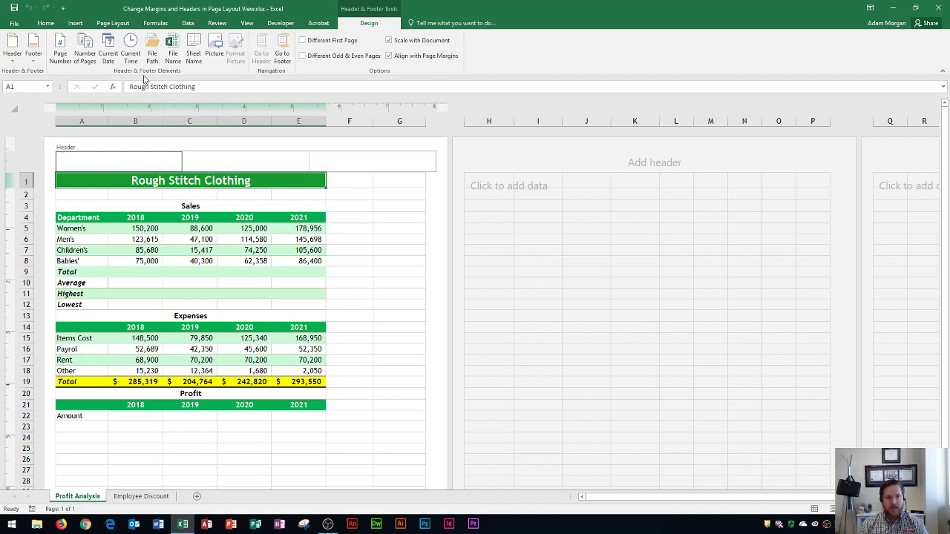
click(177, 48)
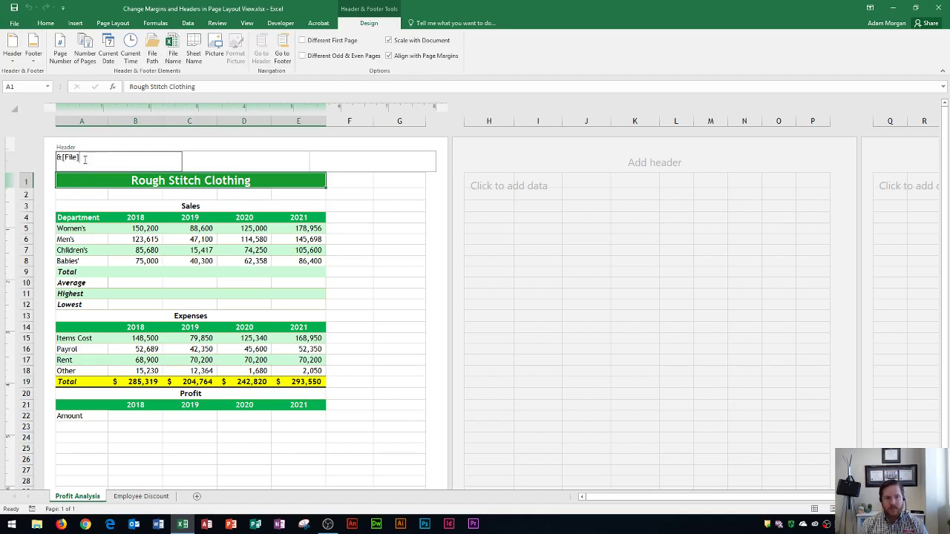
Insert the Page Number element into the right section of the header, and return the sheet to Normal view.
click(250, 158)
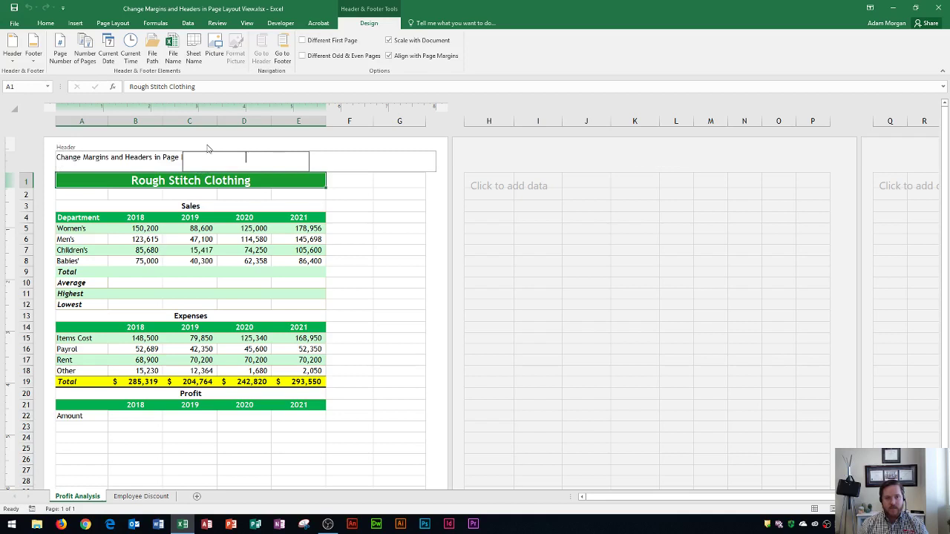
click(365, 161)
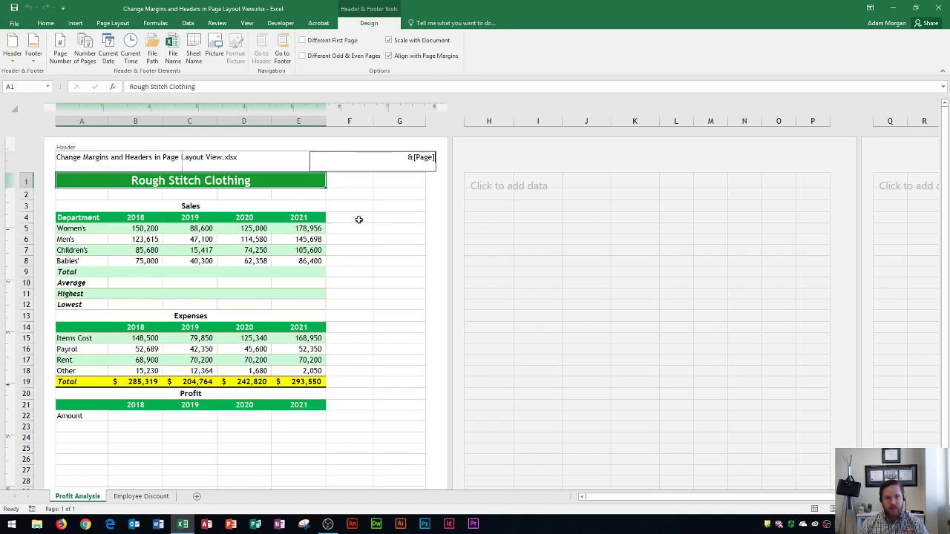
click(357, 218)
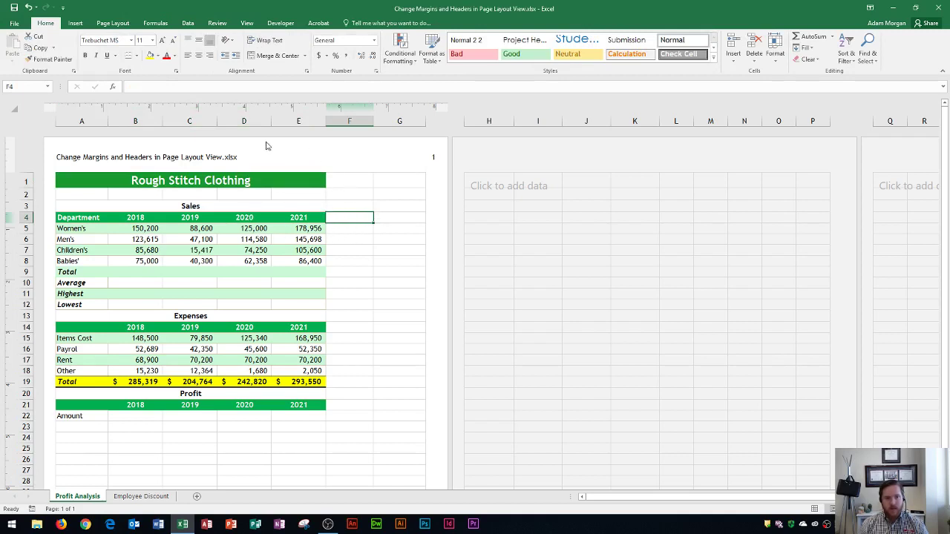
click(246, 23)
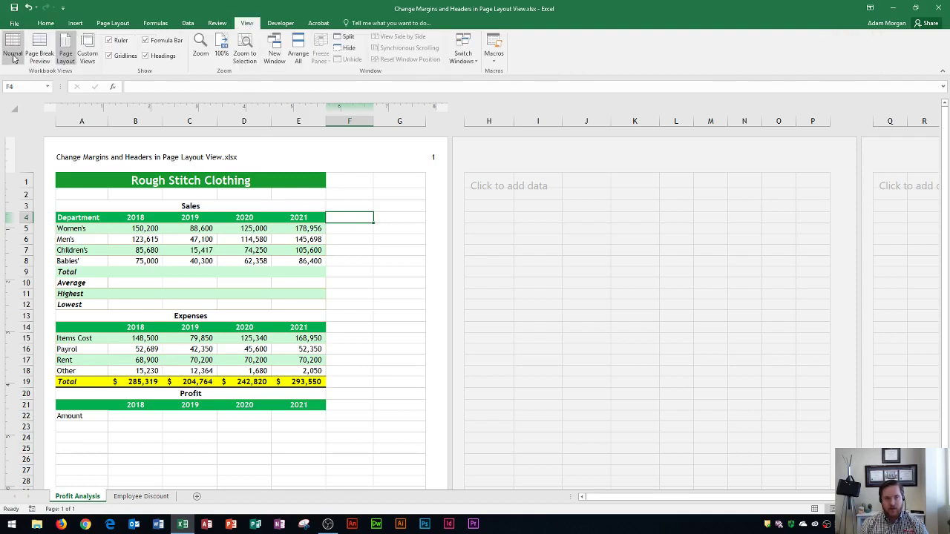
click(14, 55)
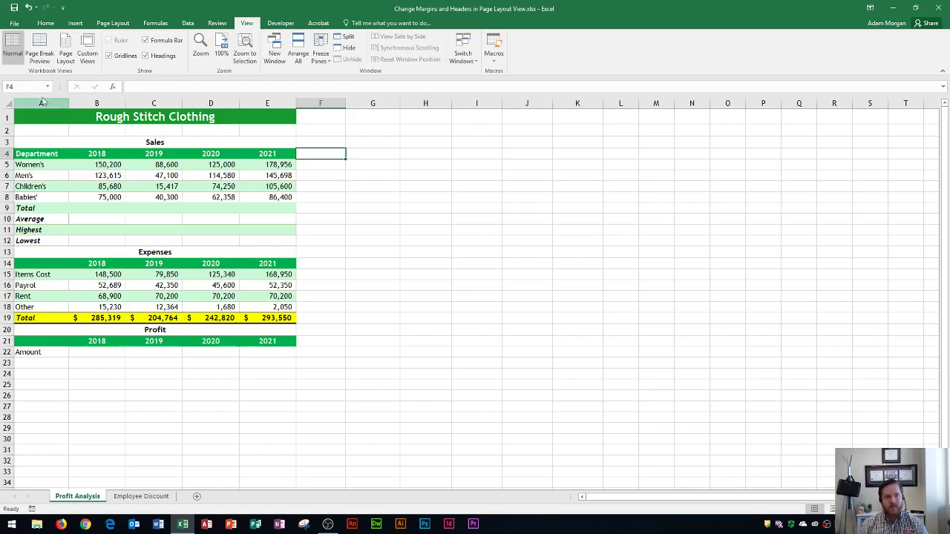
Check the header and margins in the print preview, and return to the worksheet.
click(14, 23)
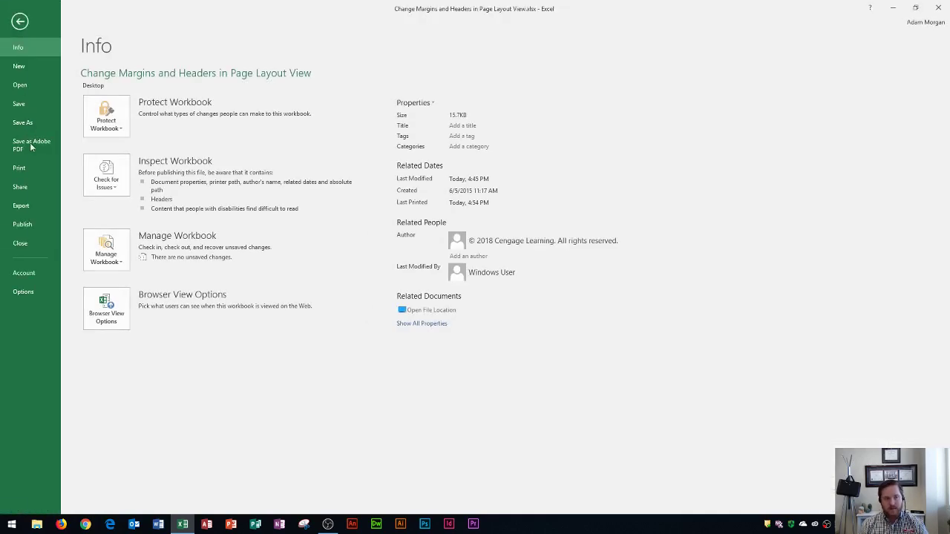
click(25, 168)
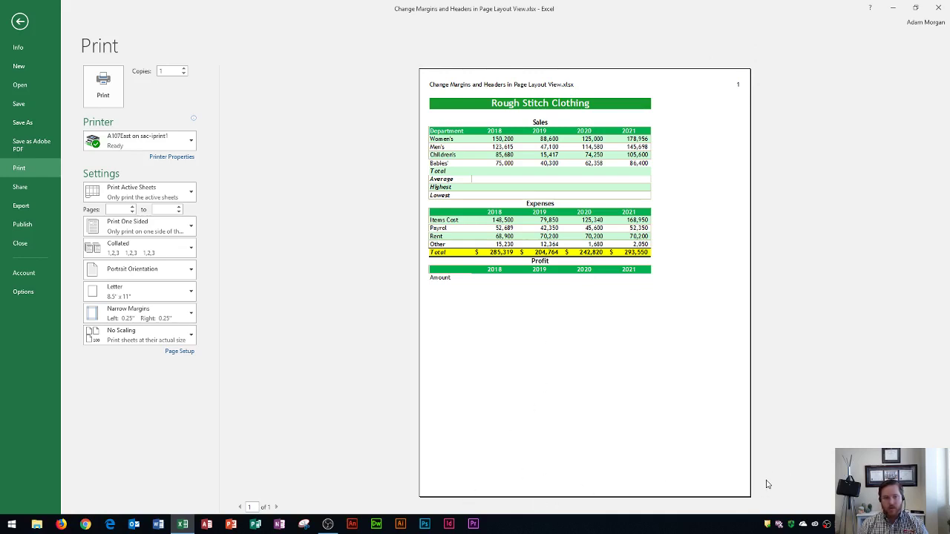
click(20, 23)
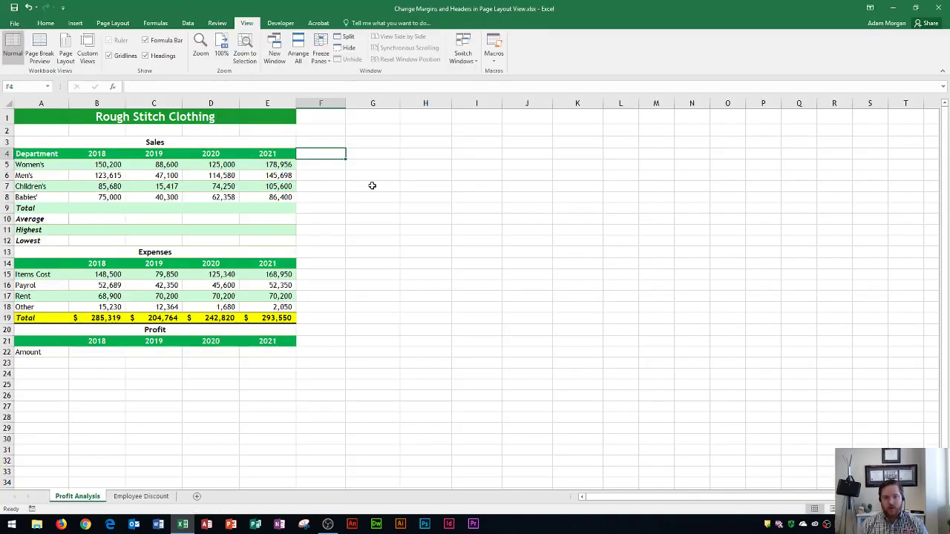